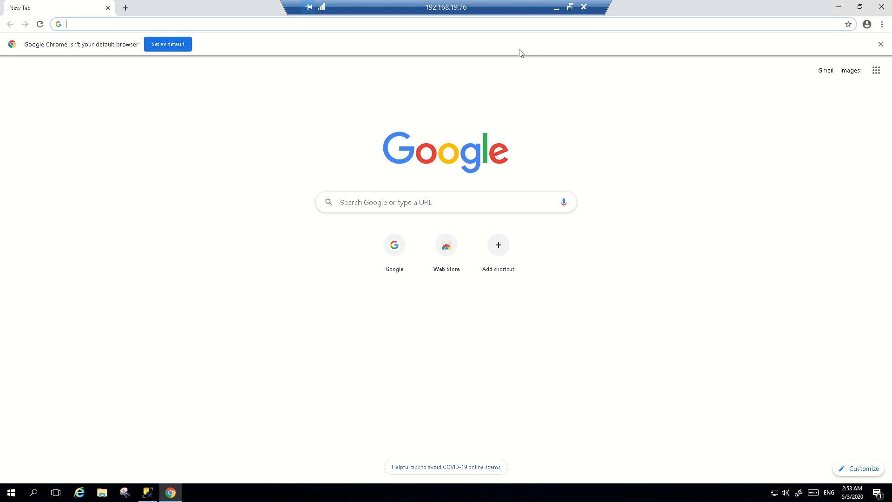
# - Search the web for "sql server sample database"
pyautogui.write('sql server ')
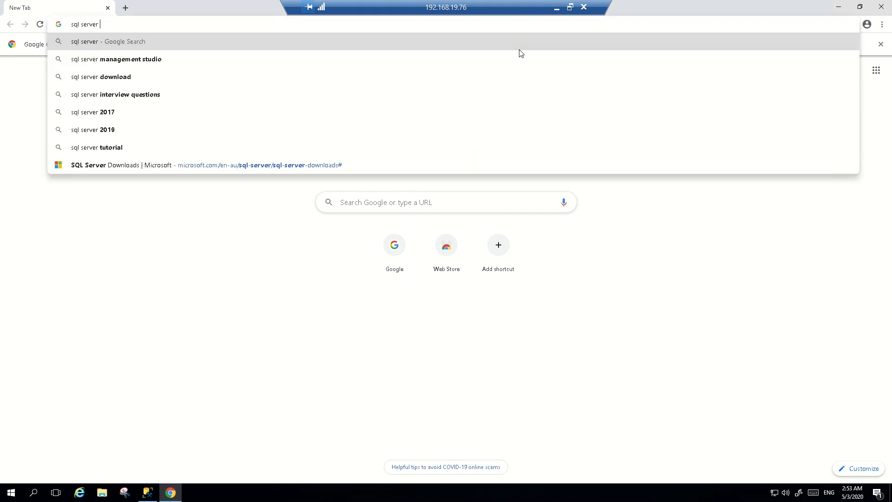
pyautogui.write('samp')
pyautogui.press('Return')
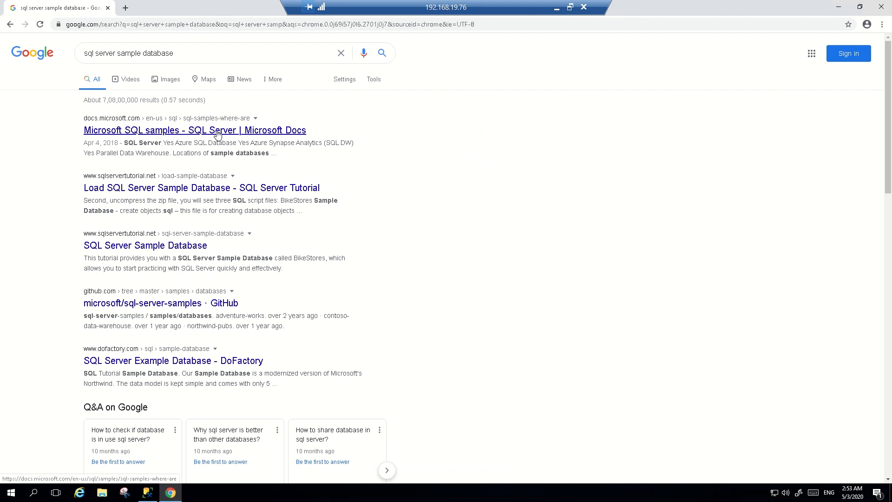
# - Open the Microsoft SQL samples result and go to its AdventureWorks Install & configure article
pyautogui.click(218, 134)
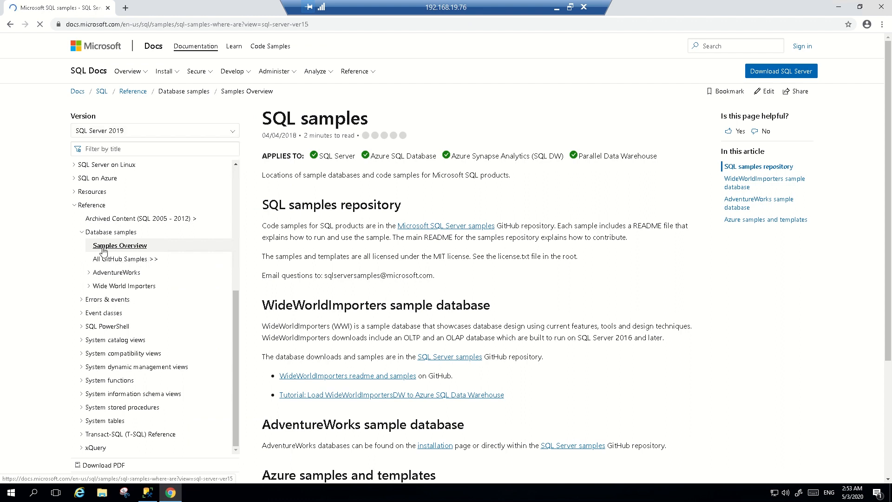
pyautogui.click(90, 274)
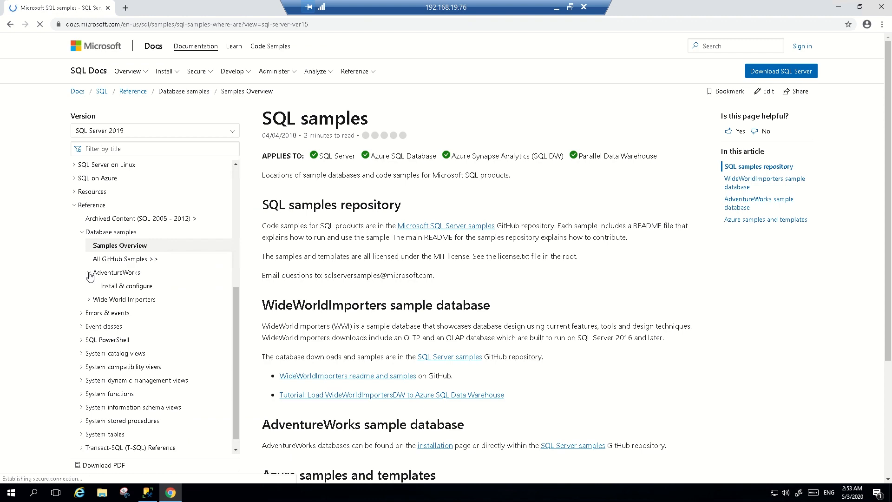
pyautogui.click(128, 287)
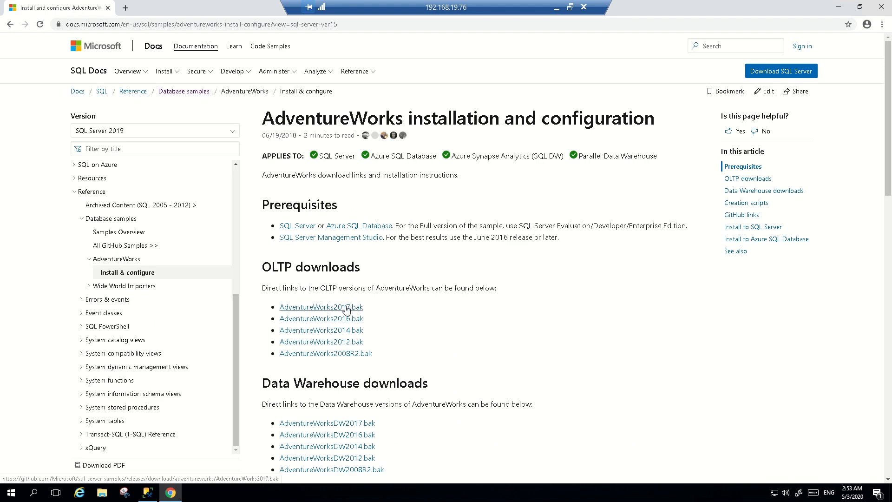
# - Return to the Samples Overview article and reopen the AdventureWorks Install & configure article
pyautogui.click(103, 231)
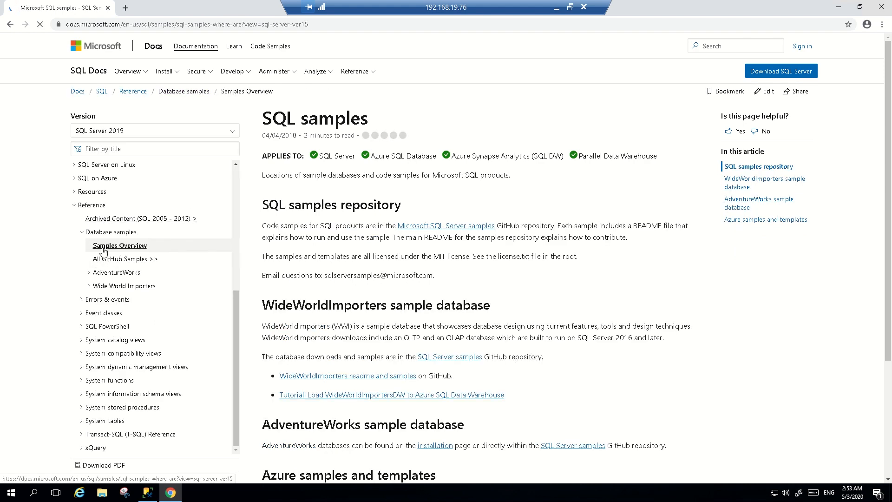
pyautogui.click(90, 274)
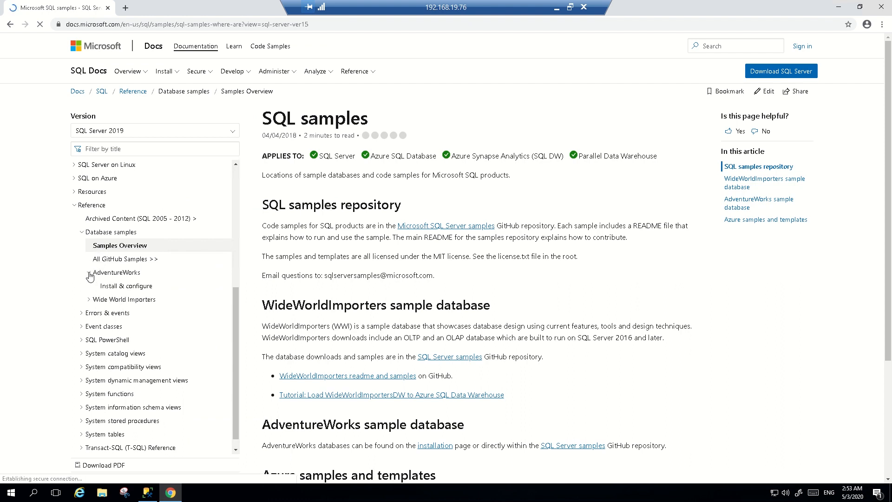
pyautogui.click(128, 287)
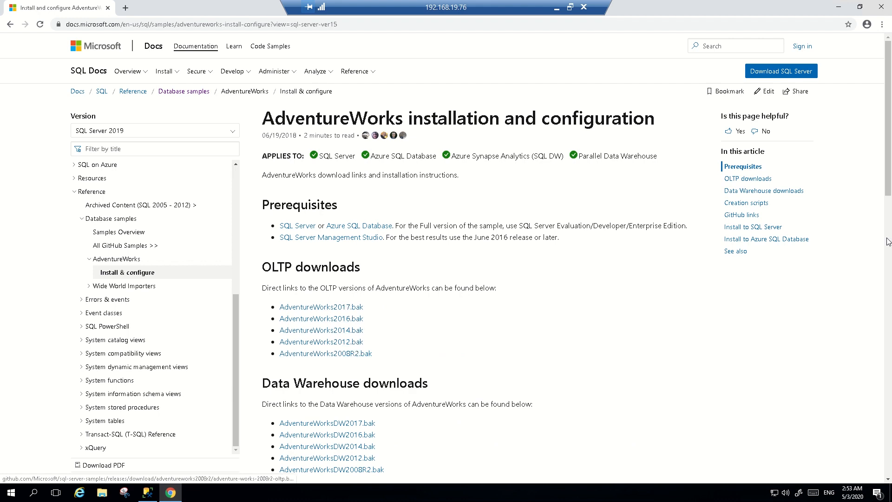
# - Download the AdventureWorksDW2017.bak backup from the Data Warehouse downloads
pyautogui.moveTo(887, 139); pyautogui.dragTo(886, 191)
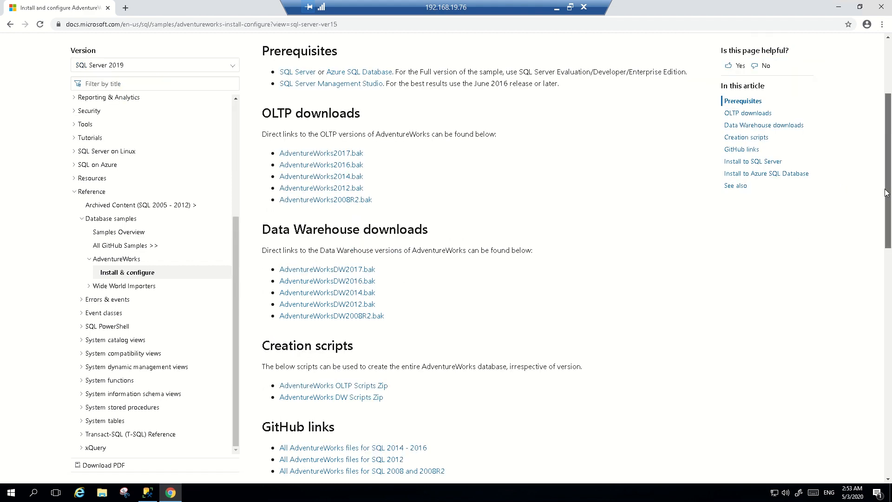
pyautogui.moveTo(886, 193); pyautogui.dragTo(886, 219)
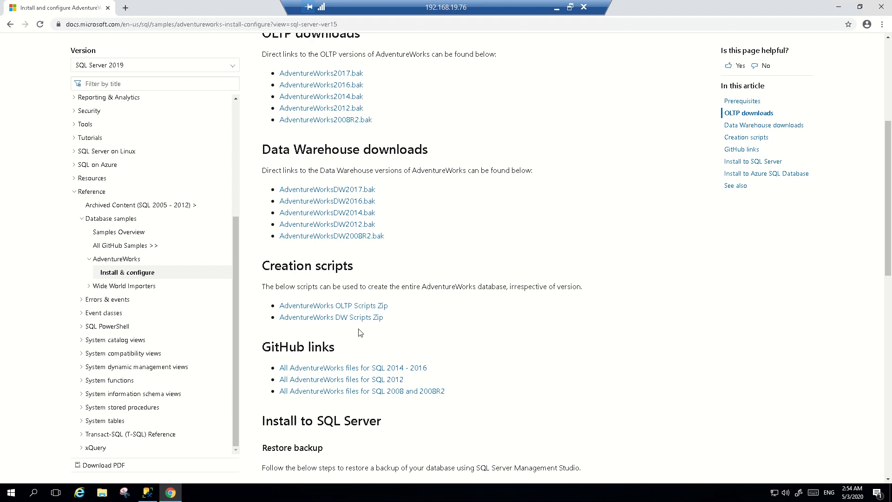
pyautogui.click(312, 189)
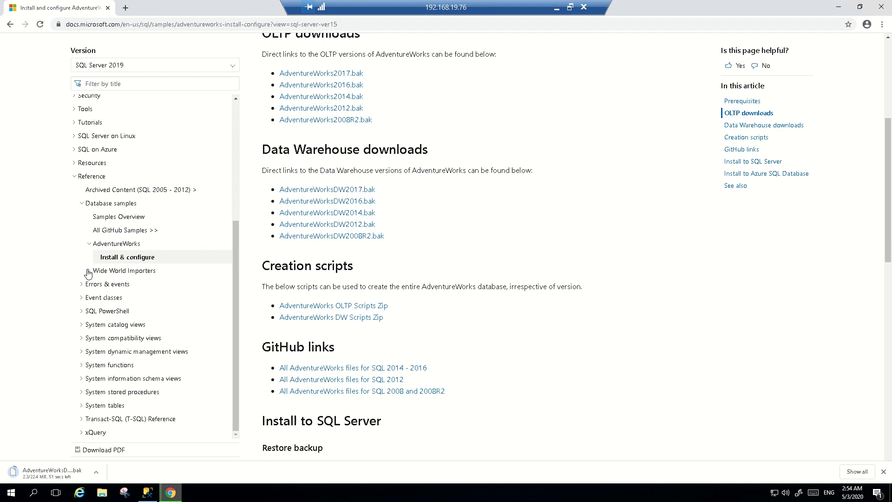
# - Open the Wide World Importers OLTP Install & configure article and follow its wide-world-importers-release link
pyautogui.click(88, 273)
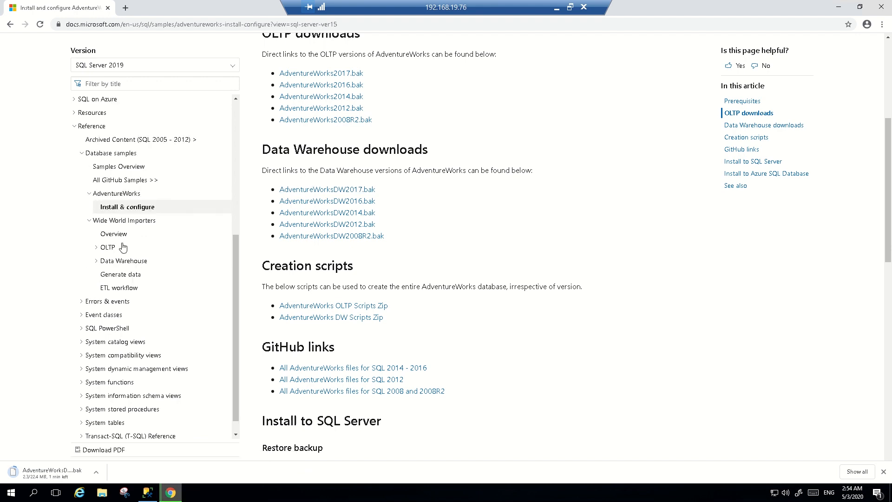
pyautogui.click(97, 250)
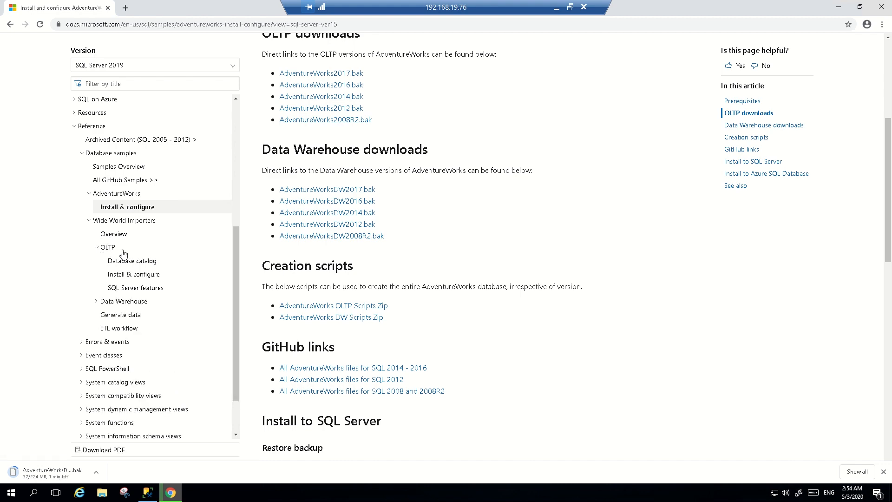
pyautogui.click(133, 277)
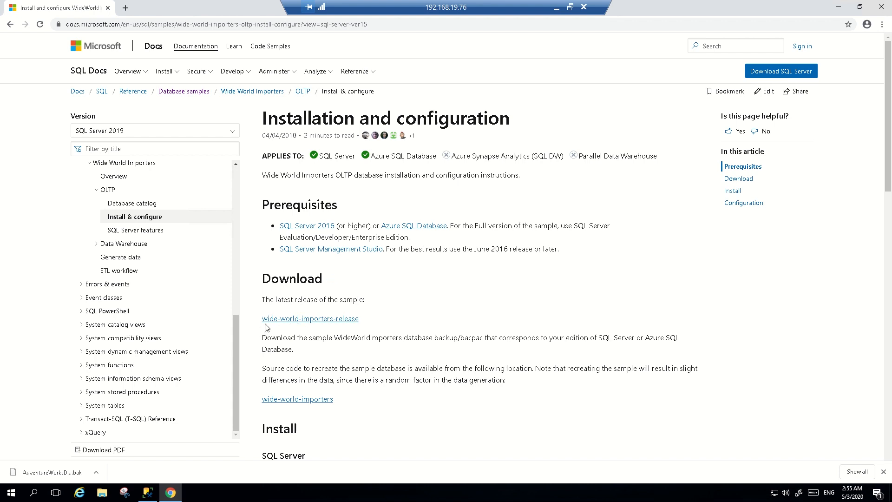
pyautogui.click(308, 321)
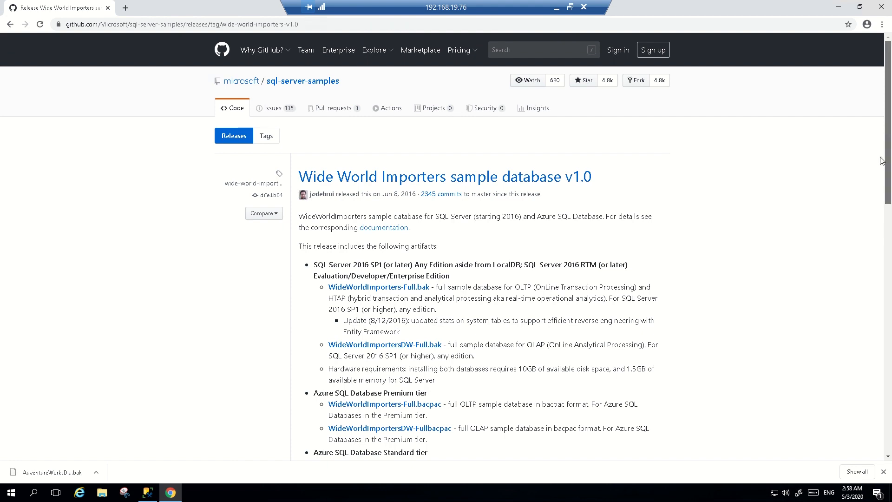
# - Look through the Wide World Importers release artifacts and download WideWorldImporters-Full.bak
pyautogui.moveTo(888, 123); pyautogui.dragTo(888, 170)
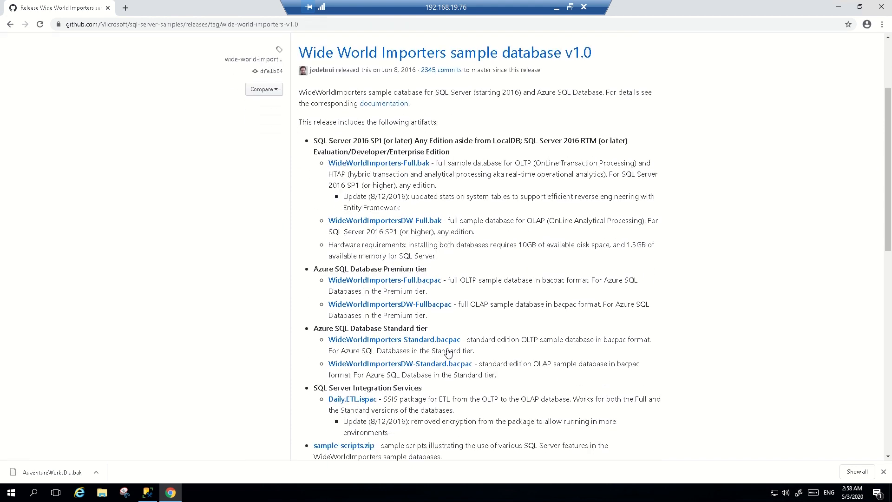
pyautogui.moveTo(890, 144); pyautogui.dragTo(853, 303)
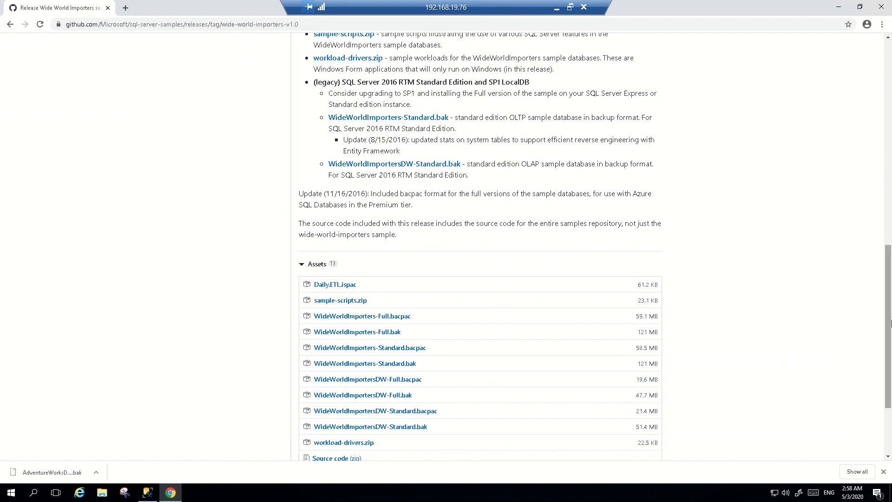
pyautogui.moveTo(887, 310); pyautogui.dragTo(841, 139)
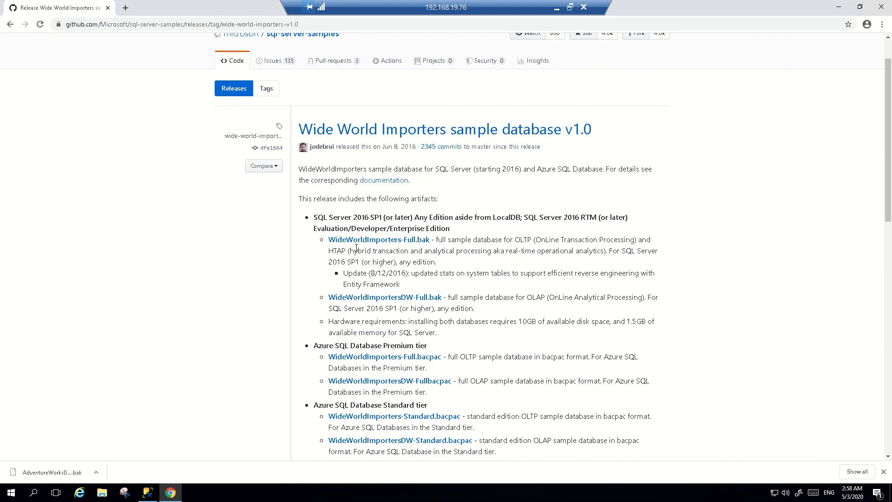
pyautogui.click(354, 240)
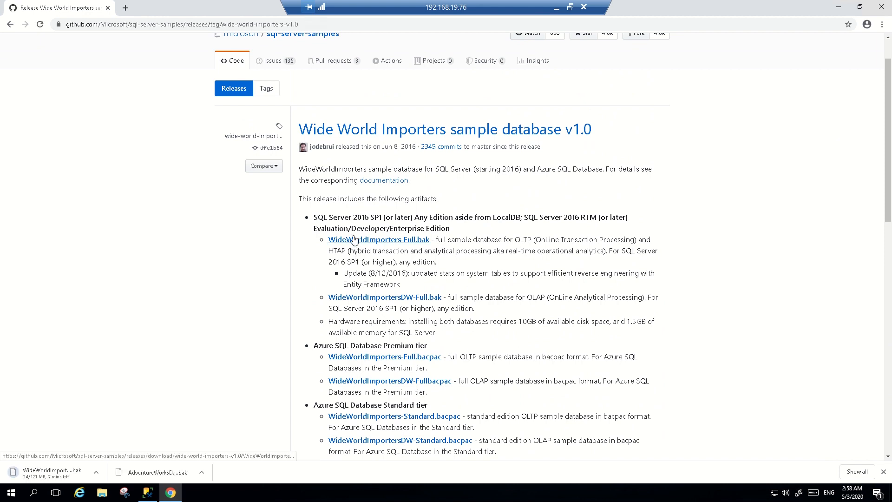
# - Switch to SQL Server Management Studio and start a database restore with Device as the source
pyautogui.click(148, 492)
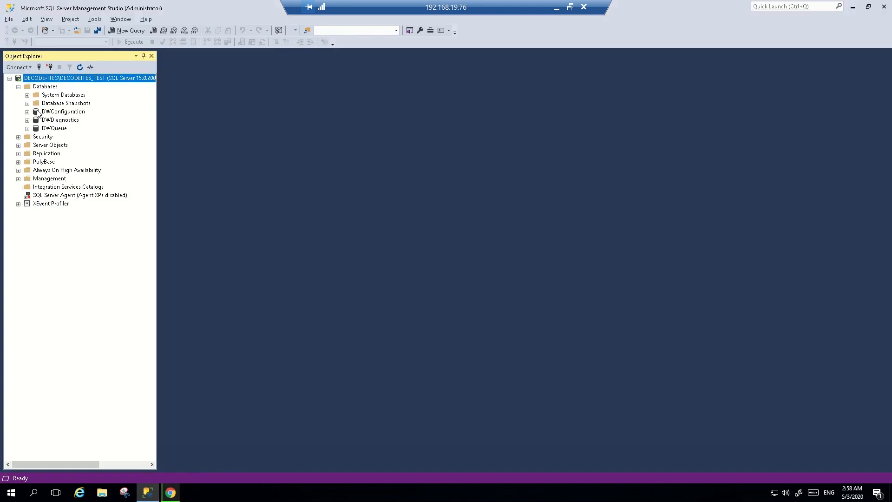
pyautogui.rightClick(41, 89)
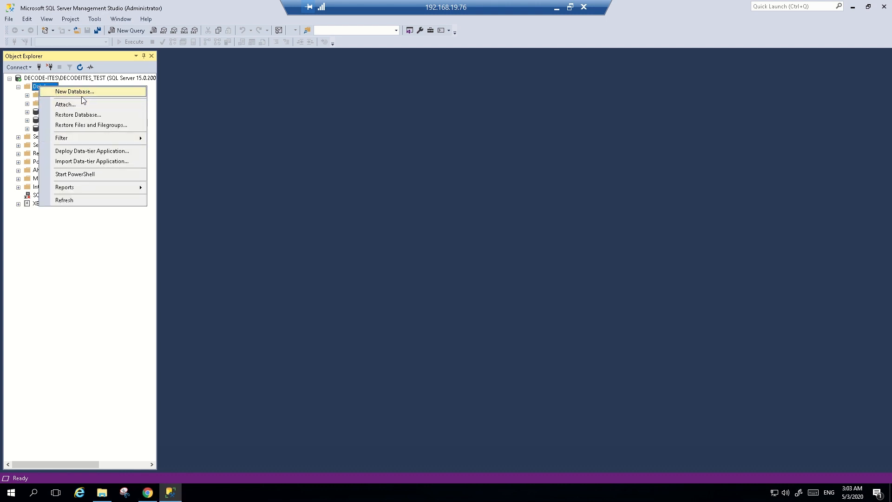
pyautogui.click(72, 117)
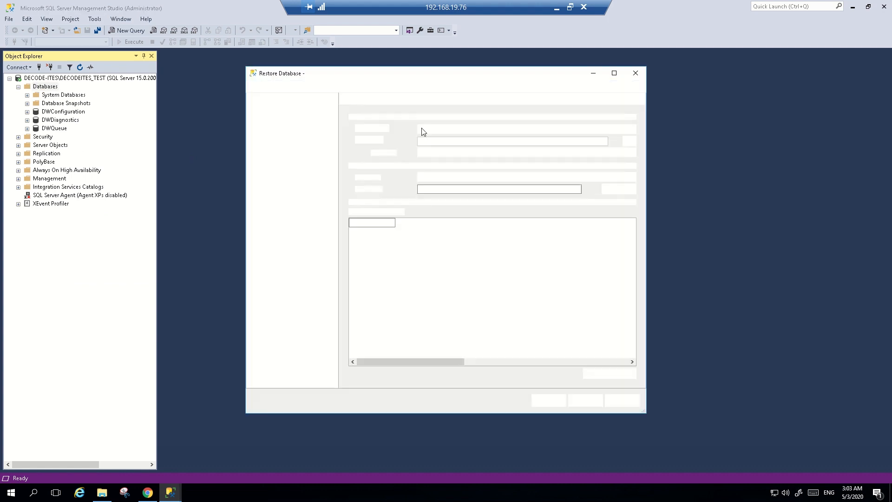
pyautogui.click(358, 140)
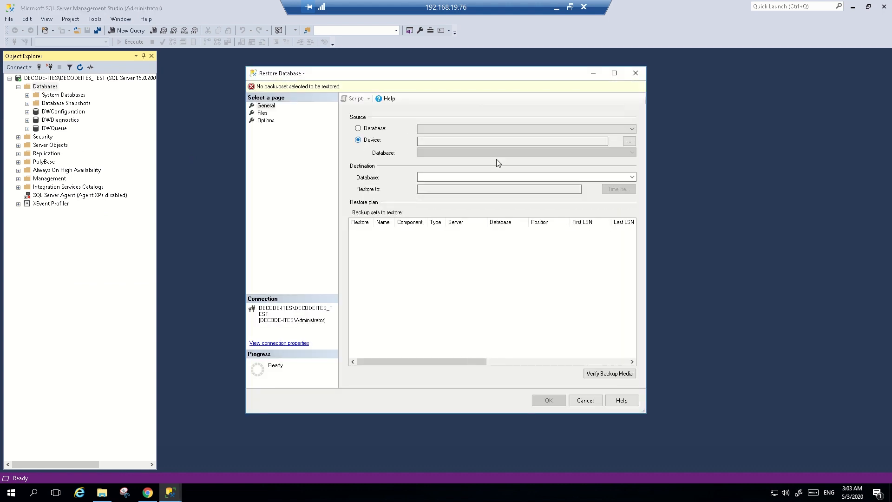
# - Add C:\AdventureWorksDW2017.bak as the backup file and restore the AdventureWorksDW2017 database from it
pyautogui.click(629, 141)
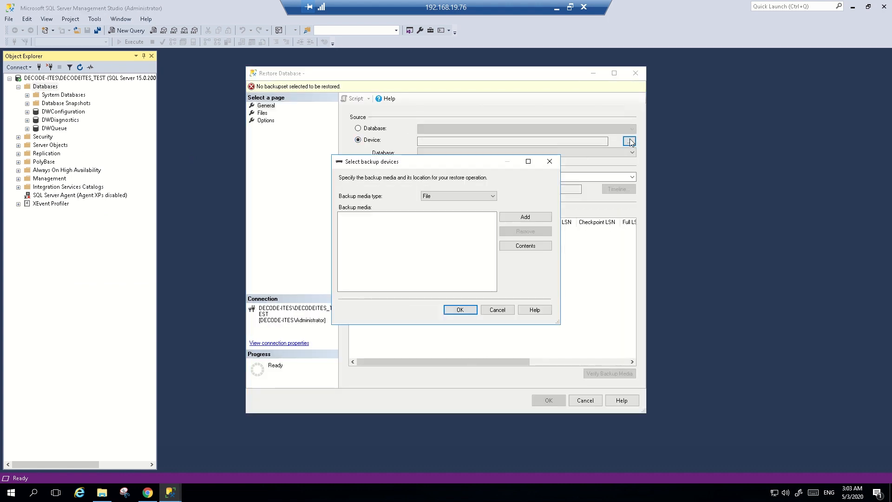
pyautogui.click(509, 219)
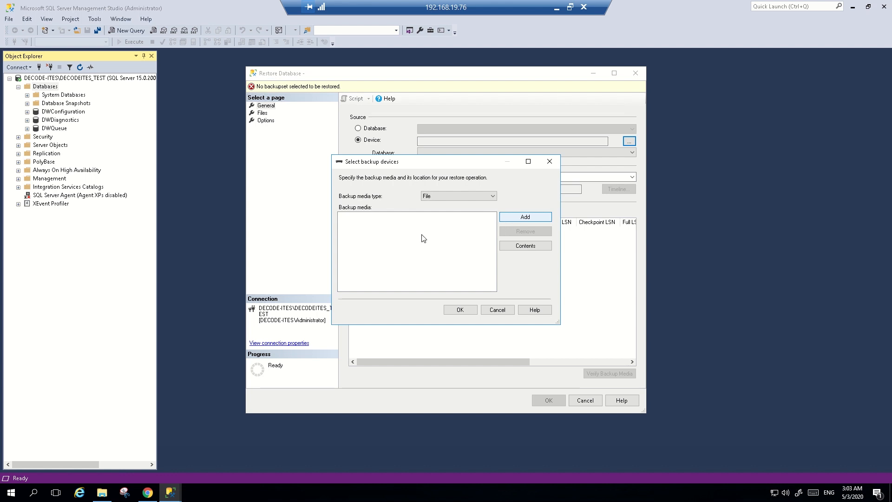
pyautogui.click(413, 182)
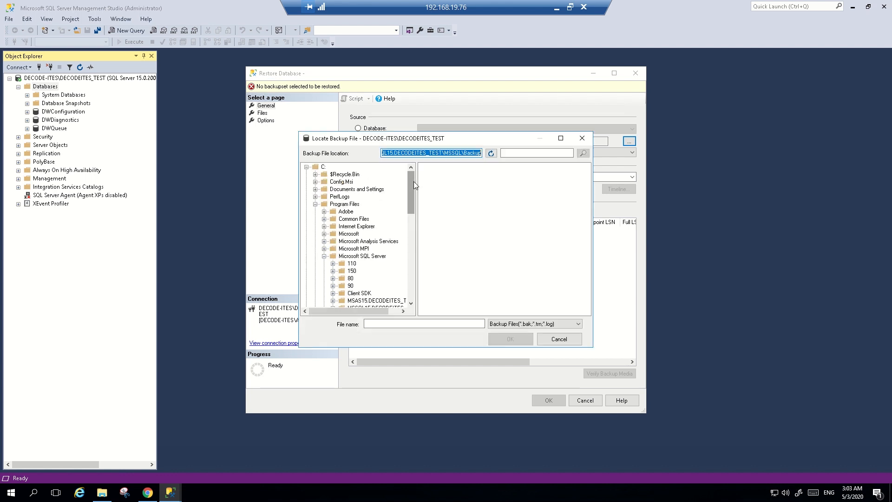
pyautogui.click(324, 167)
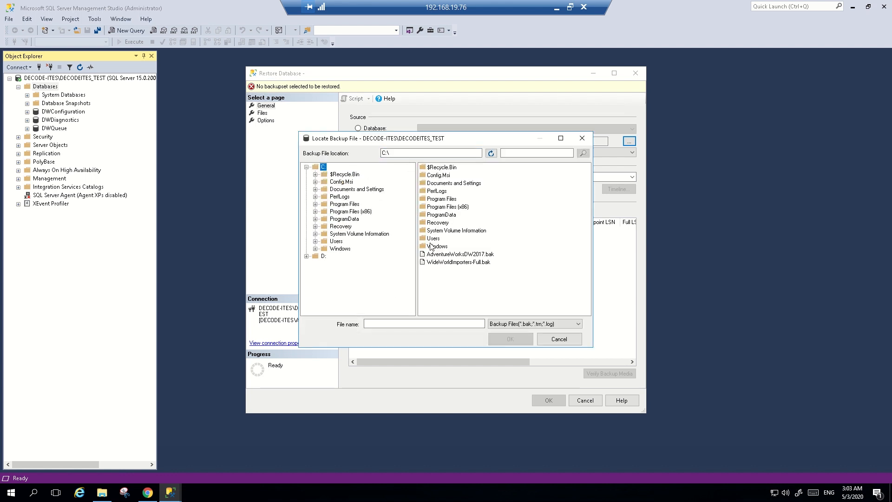
pyautogui.doubleClick(476, 258)
pyautogui.click(460, 310)
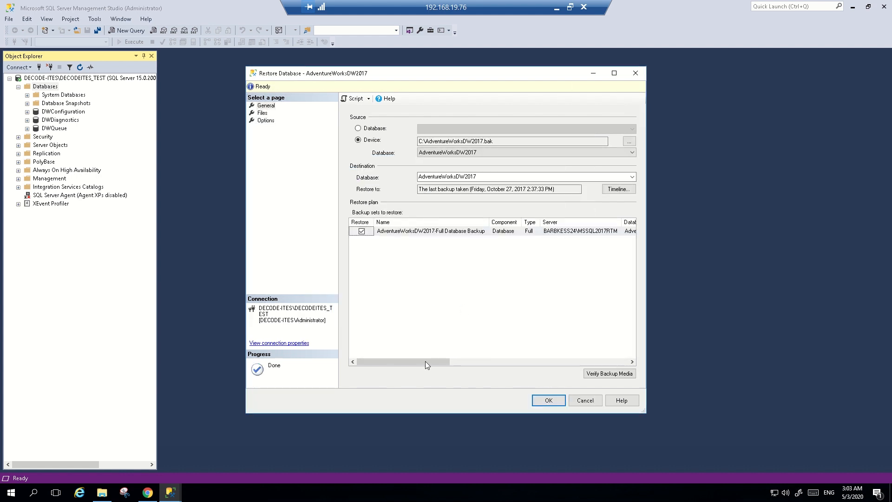
pyautogui.click(550, 398)
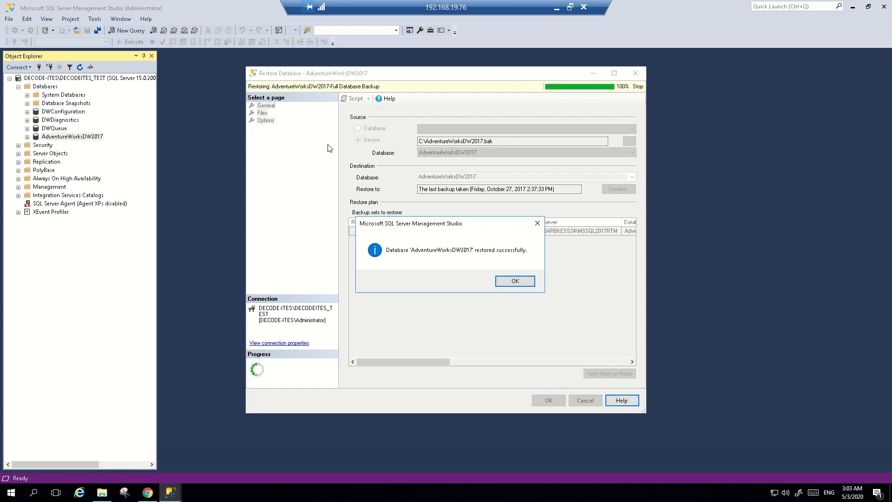
pyautogui.click(516, 281)
# - Start another database restore on the server's Databases node with Device as the source
pyautogui.rightClick(54, 91)
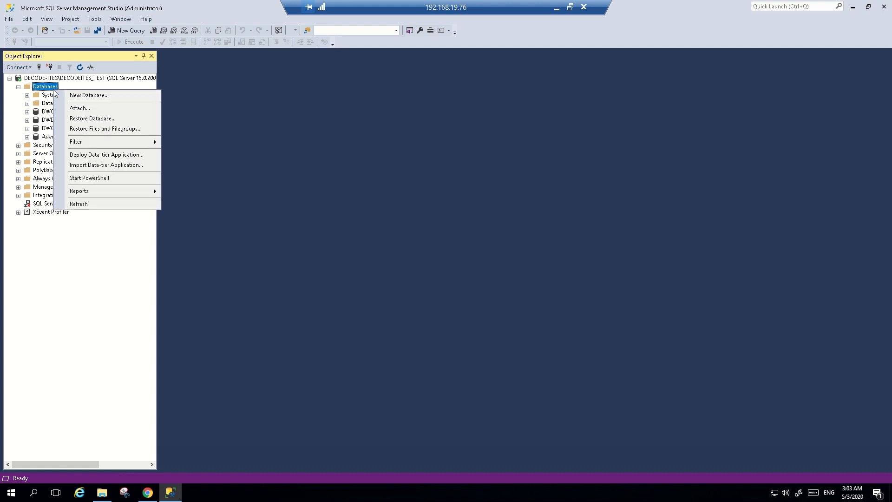
pyautogui.click(79, 119)
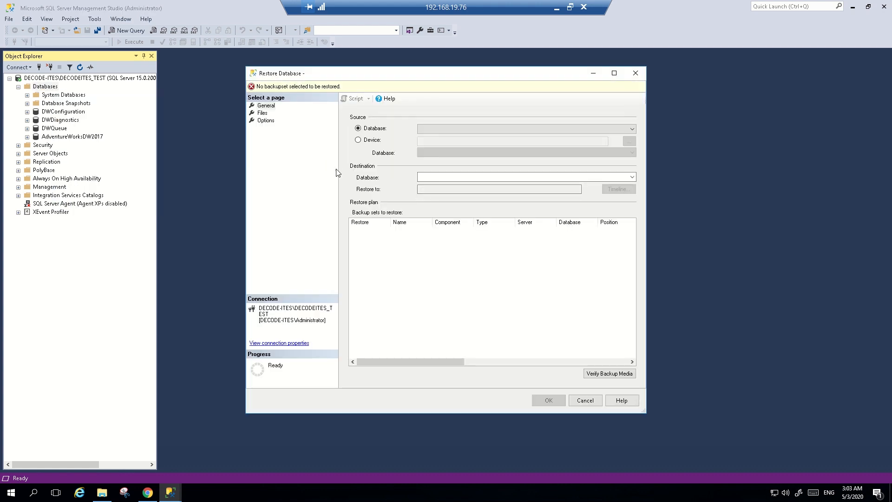
pyautogui.click(358, 139)
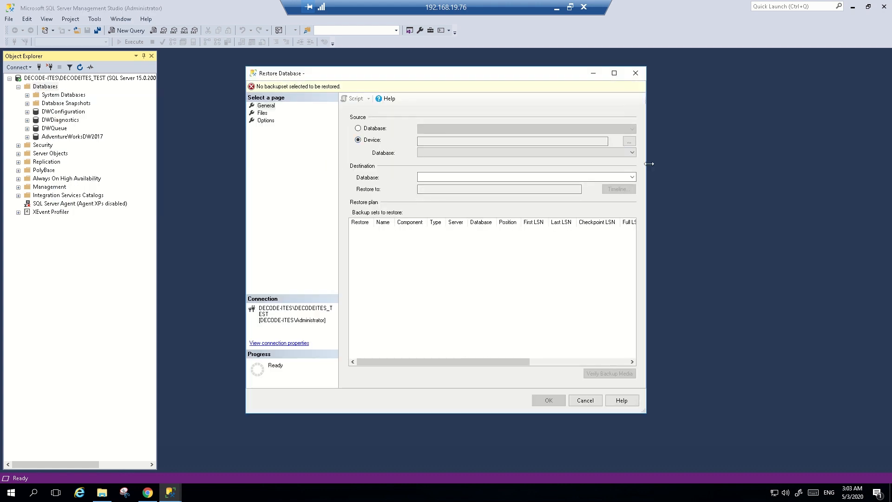
# - Add C:\WideWorldImporters-Full.bak as the backup file and restore the WideWorldImporters database from it
pyautogui.click(629, 141)
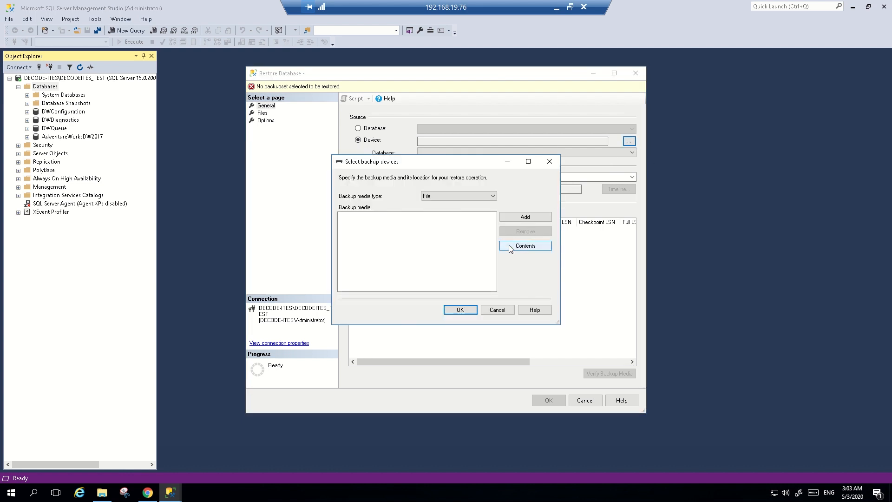
pyautogui.click(507, 218)
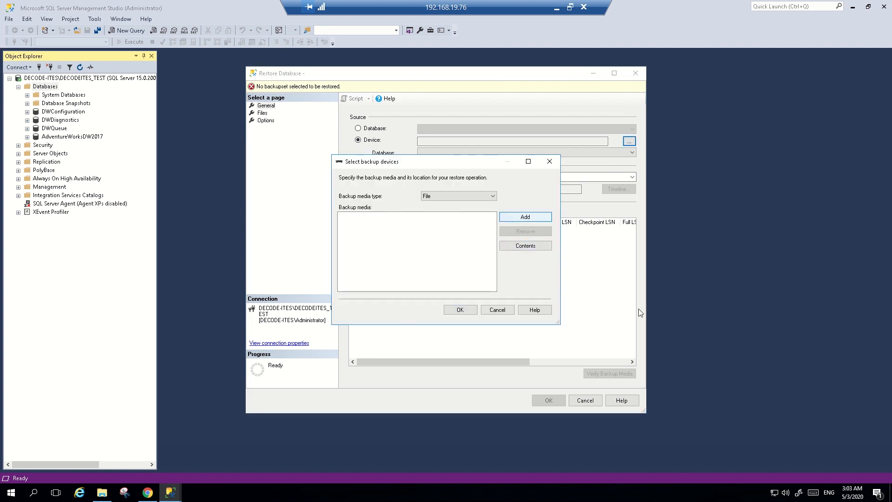
pyautogui.click(408, 179)
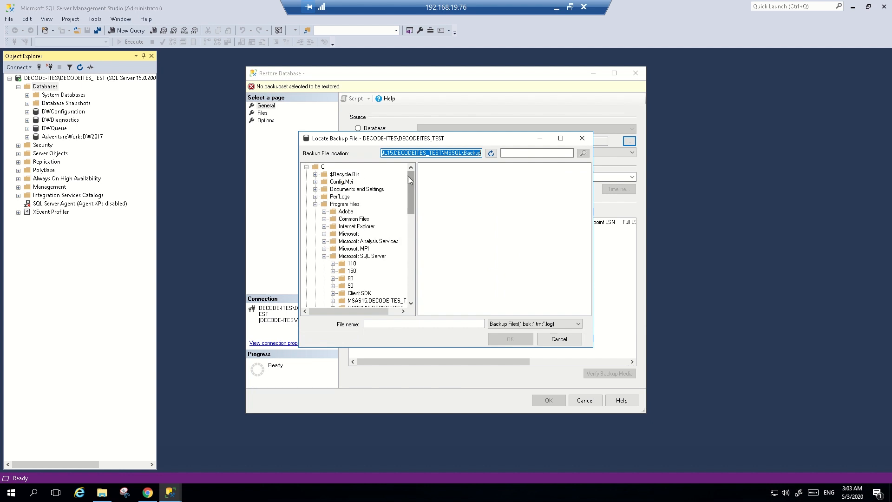
pyautogui.click(323, 166)
pyautogui.doubleClick(460, 262)
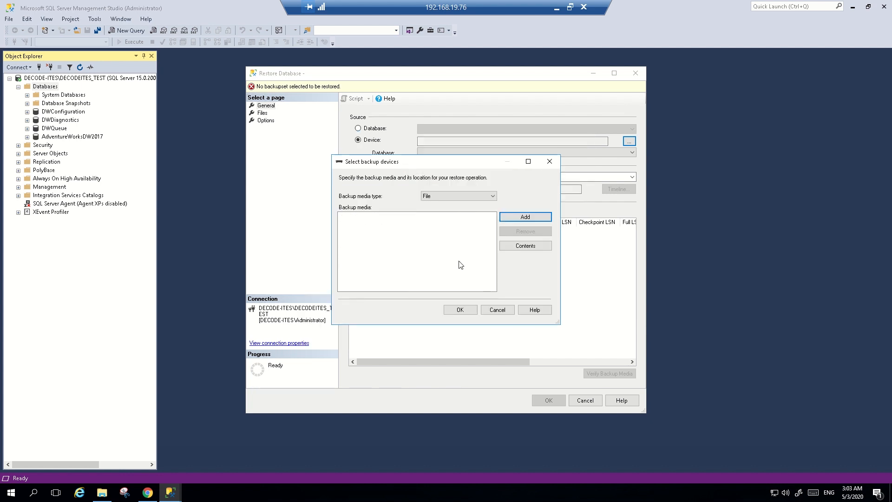
pyautogui.click(459, 309)
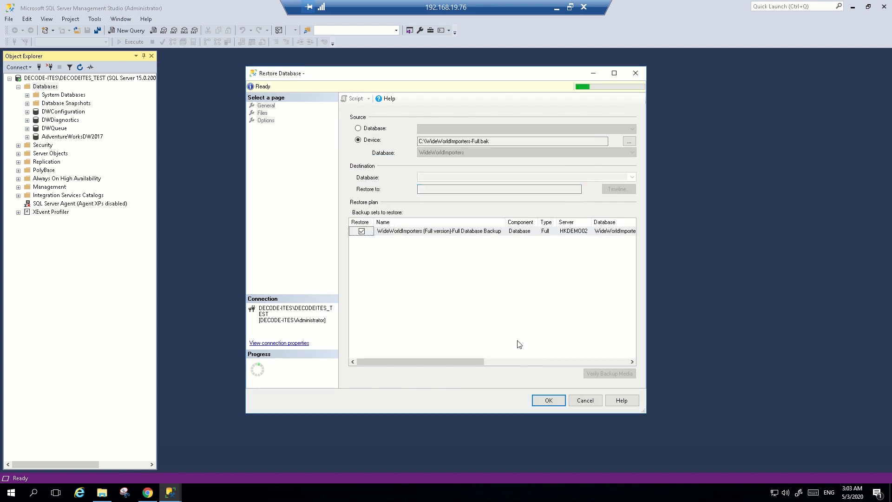
pyautogui.click(544, 398)
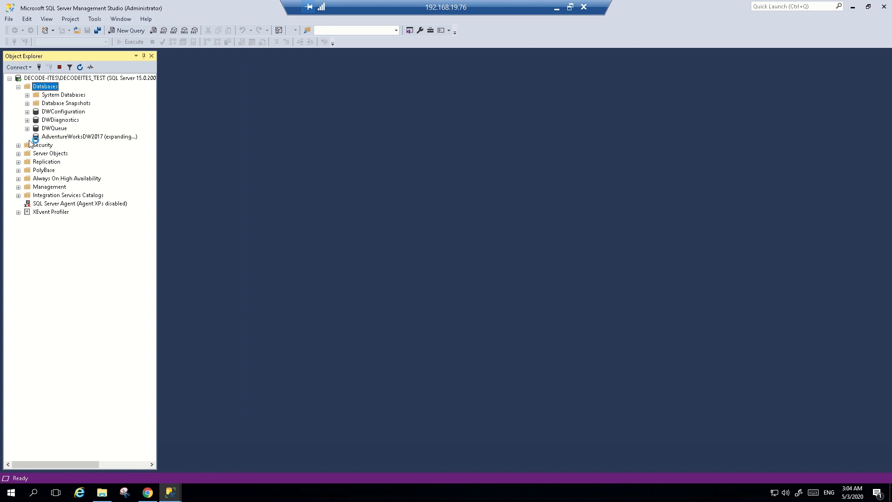
# - Examine the tables and views of the restored AdventureWorksDW2017 database, then collapse it
pyautogui.click(27, 137)
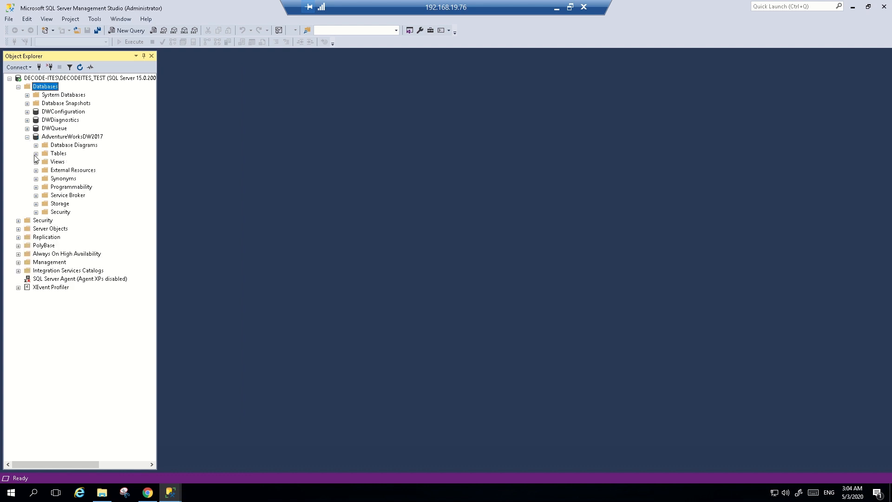
pyautogui.click(36, 154)
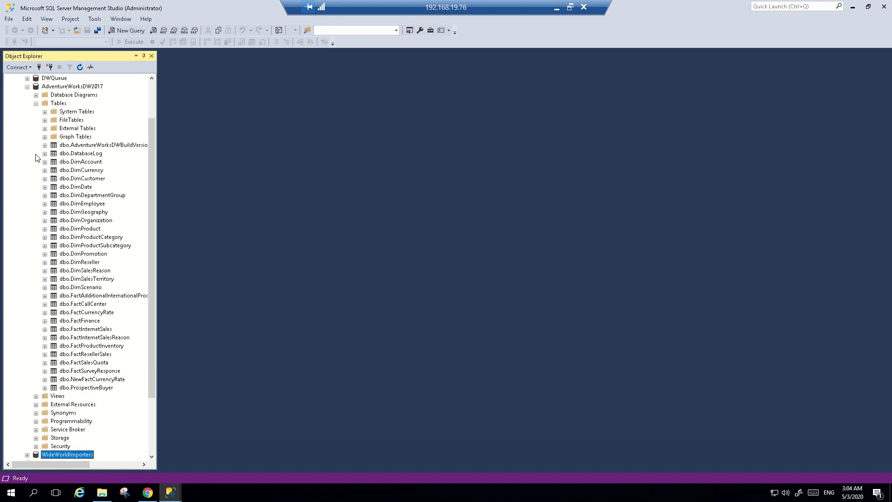
pyautogui.click(36, 103)
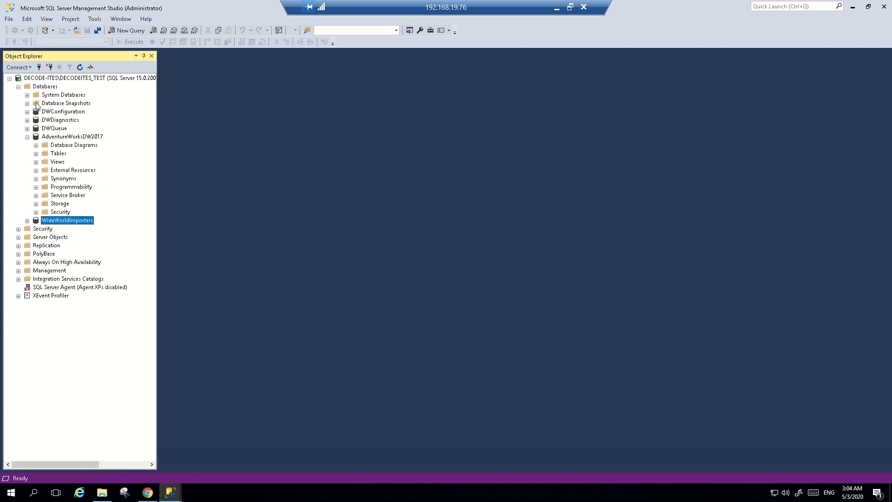
pyautogui.click(36, 162)
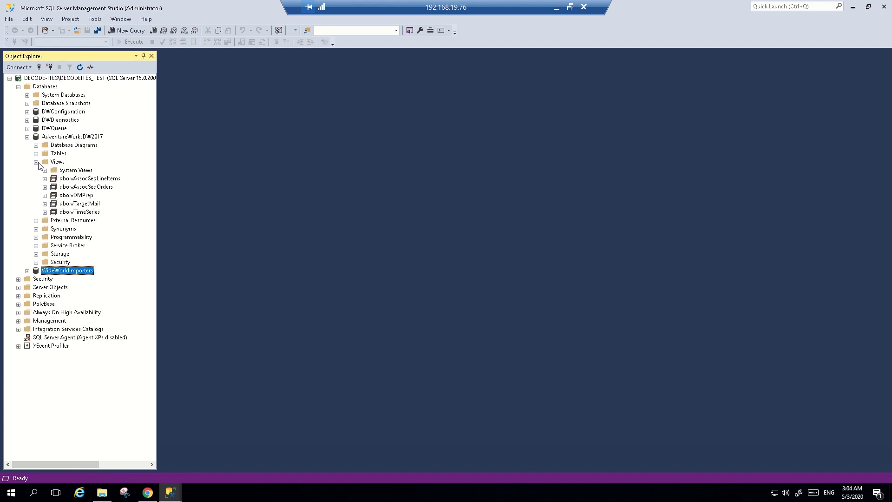
pyautogui.click(37, 162)
pyautogui.click(29, 137)
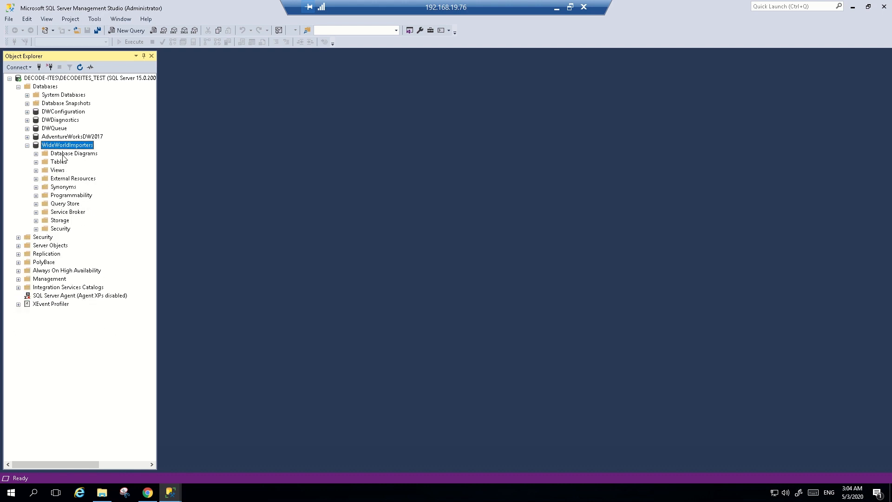
# - Expand the restored WideWorldImporters database to examine its tables
pyautogui.click(36, 162)
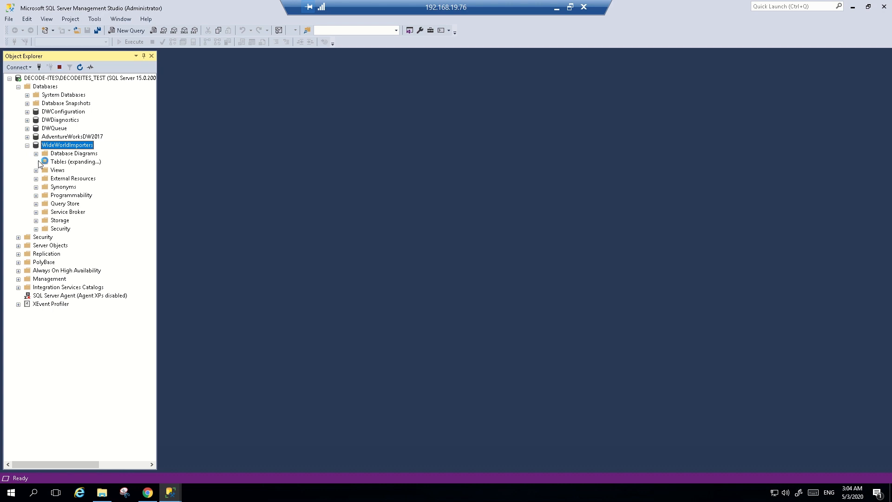